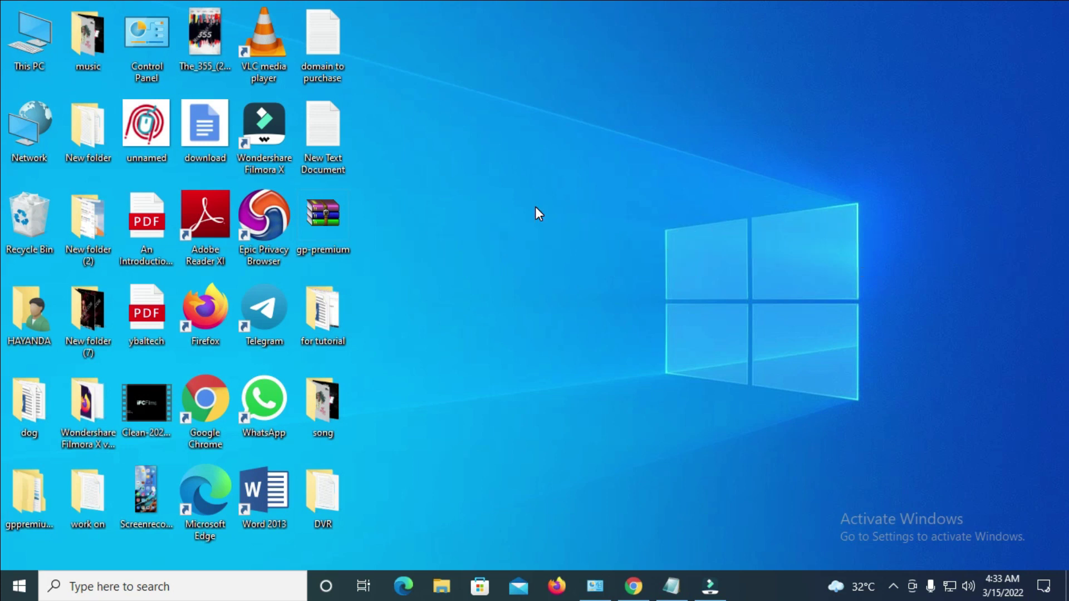
- Open File Explorer on This PC, move it to the screen's right side, then minimize it
{"action": "key", "text": "super+e"}
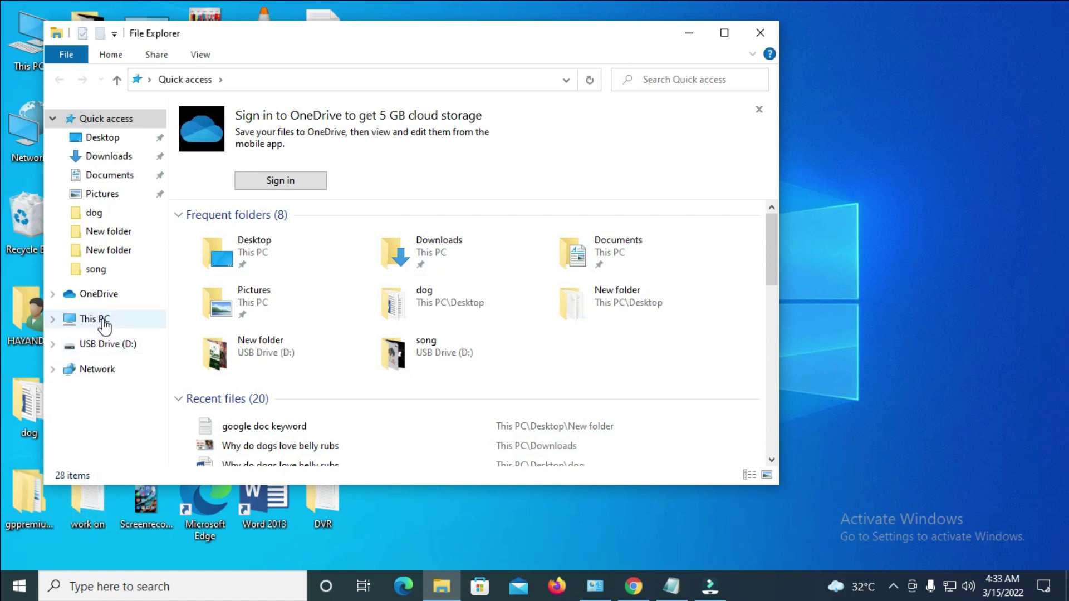
{"action": "left_click", "coordinate": [86, 320]}
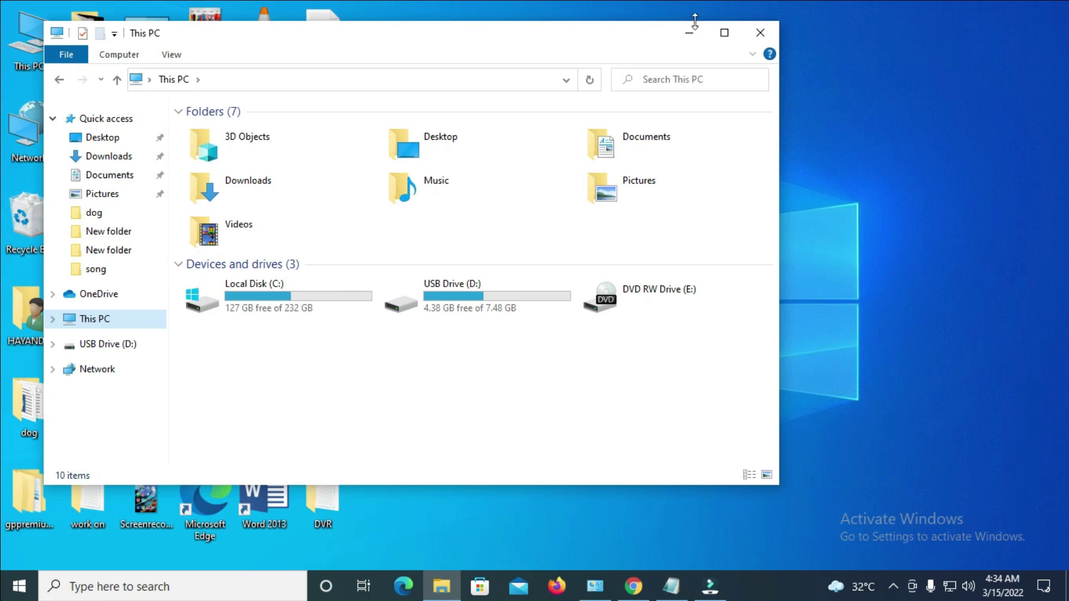
{"action": "left_click_drag", "start_coordinate": [543, 38], "coordinate": [881, 35]}
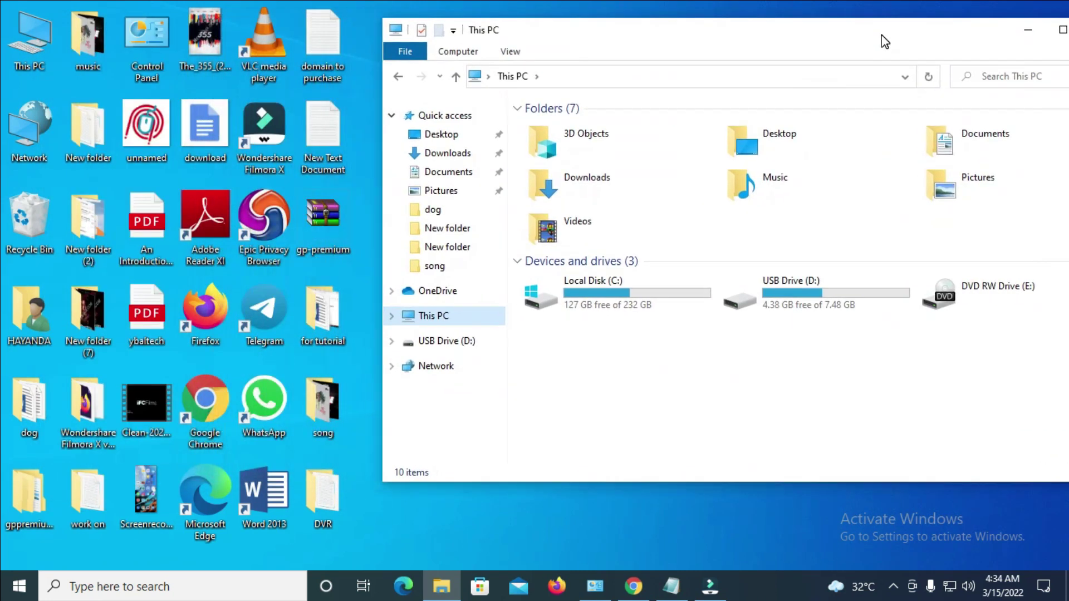
{"action": "left_click", "coordinate": [1019, 30]}
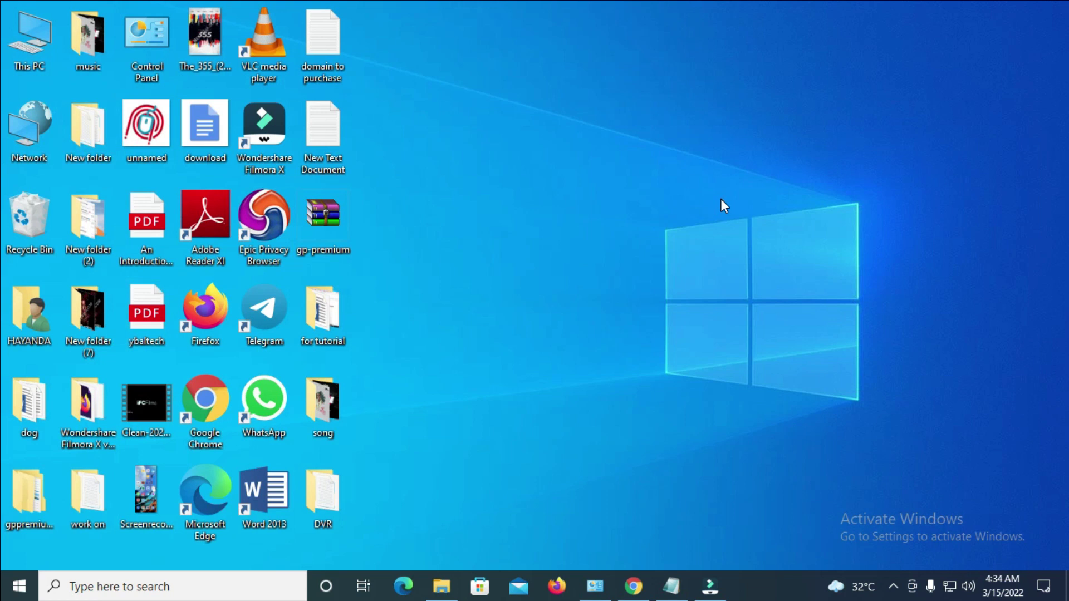
- Open the 'New folder' on the desktop
{"action": "double_click", "coordinate": [93, 129]}
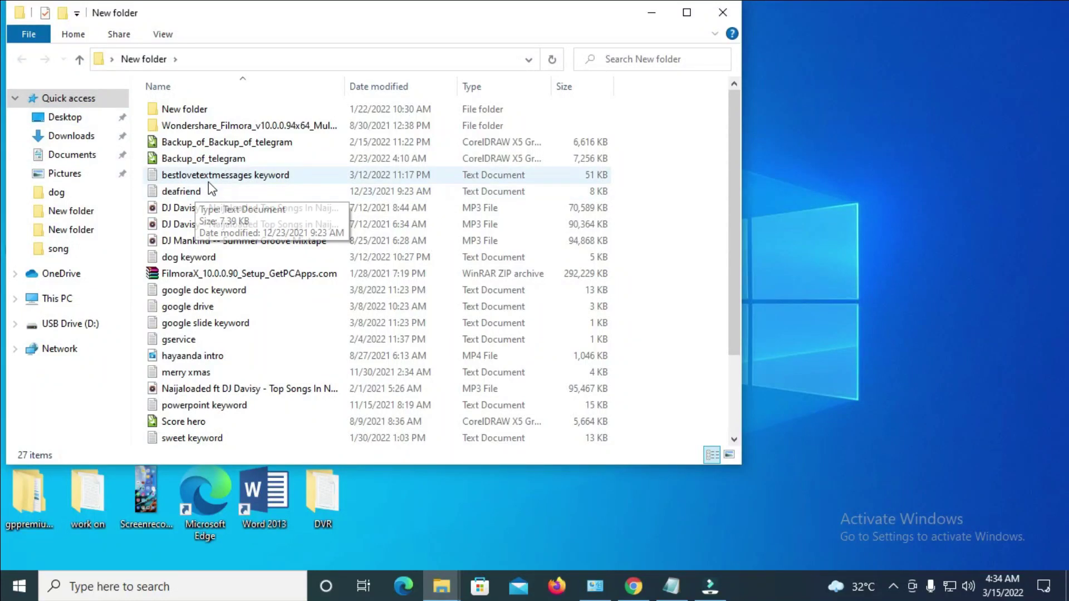
- Open the nested 'New folder' listing the movie files and select the Cruella movie
{"action": "double_click", "coordinate": [222, 109]}
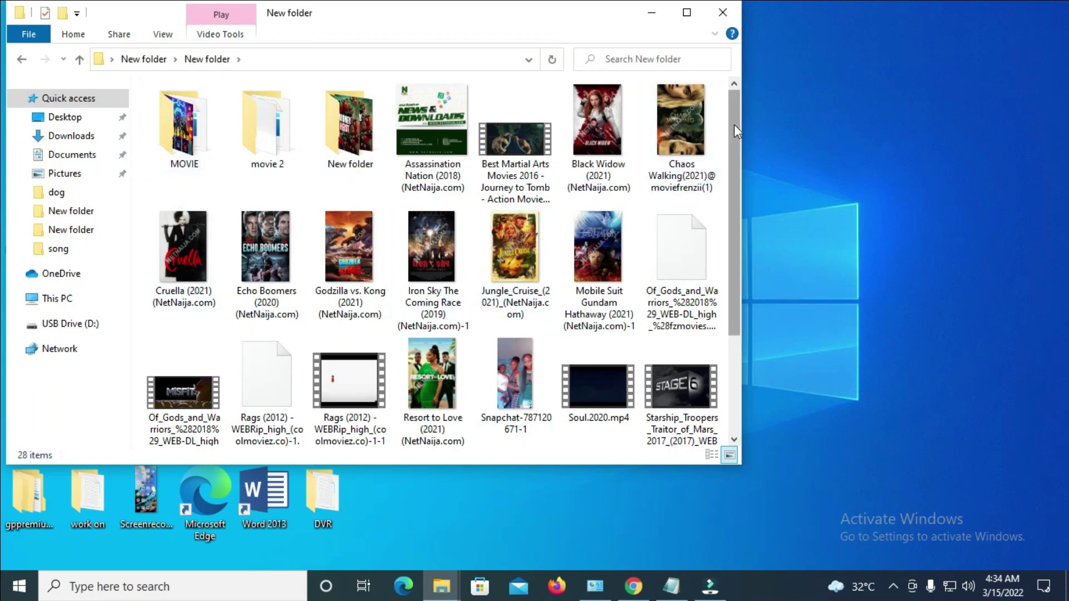
{"action": "left_click_drag", "start_coordinate": [732, 146], "coordinate": [724, 309]}
{"action": "left_click_drag", "start_coordinate": [731, 230], "coordinate": [730, 121]}
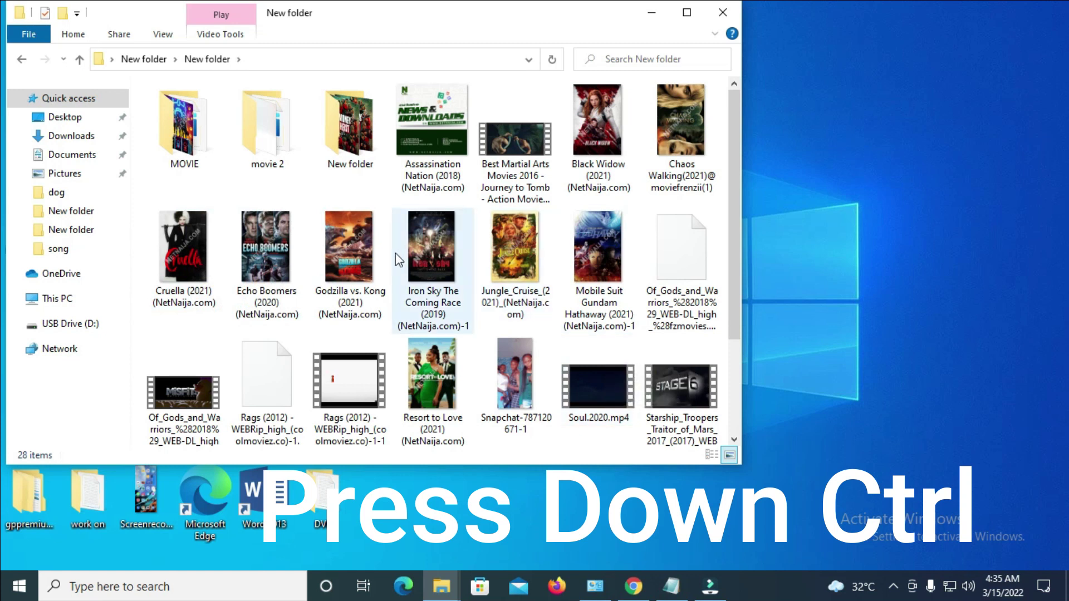
{"action": "left_click", "coordinate": [189, 255], "text": "ctrl"}
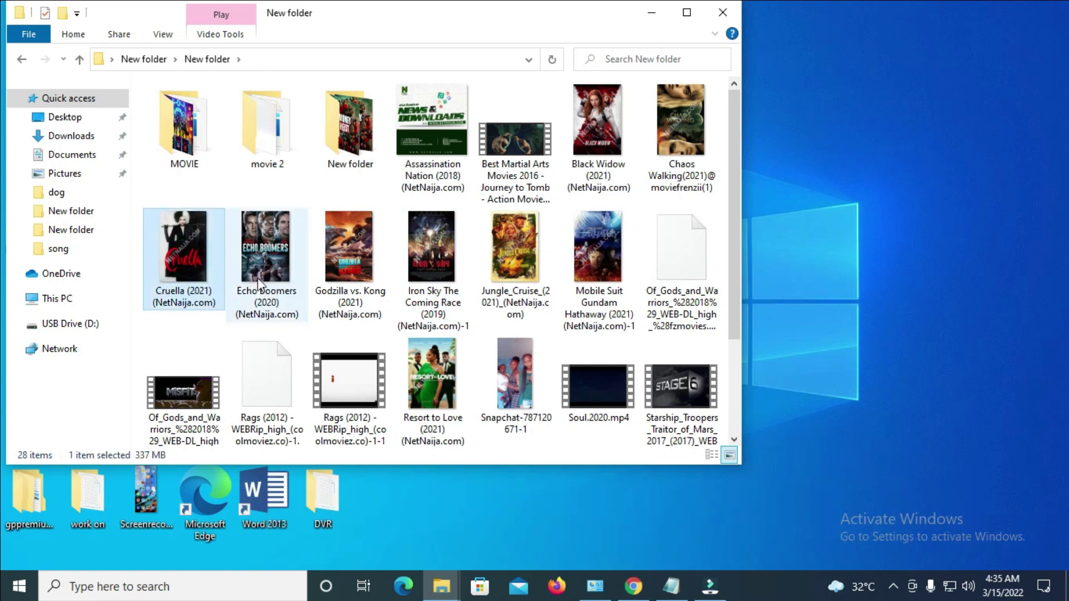
- Copy Cruella, Jungle Cruise, Black Widow and Mobile Suit Gundam, then minimize the window
{"action": "left_click", "coordinate": [513, 251], "text": "ctrl"}
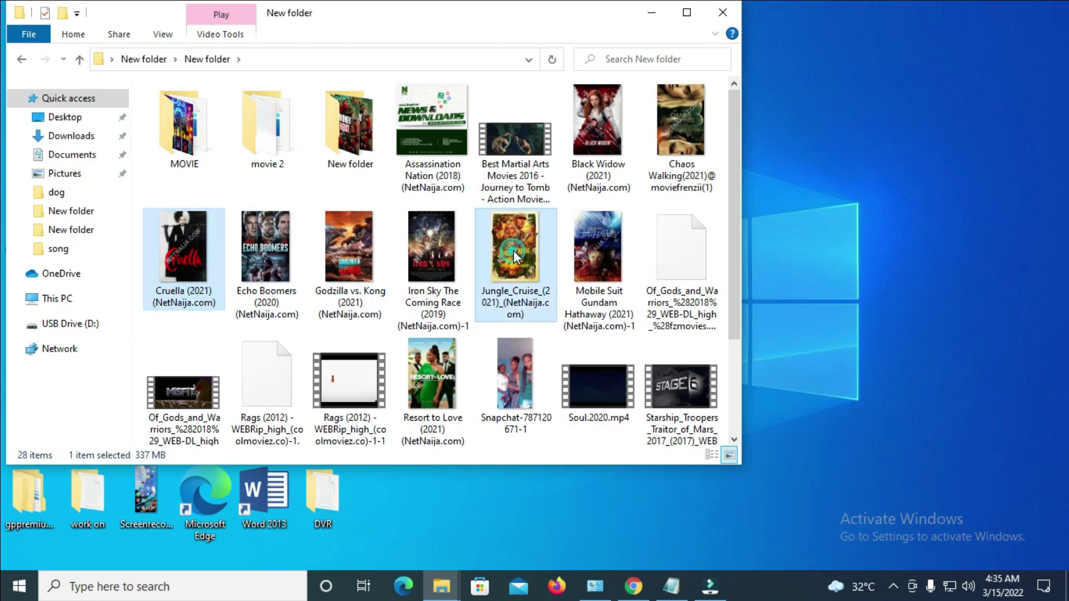
{"action": "left_click", "coordinate": [607, 142], "text": "ctrl"}
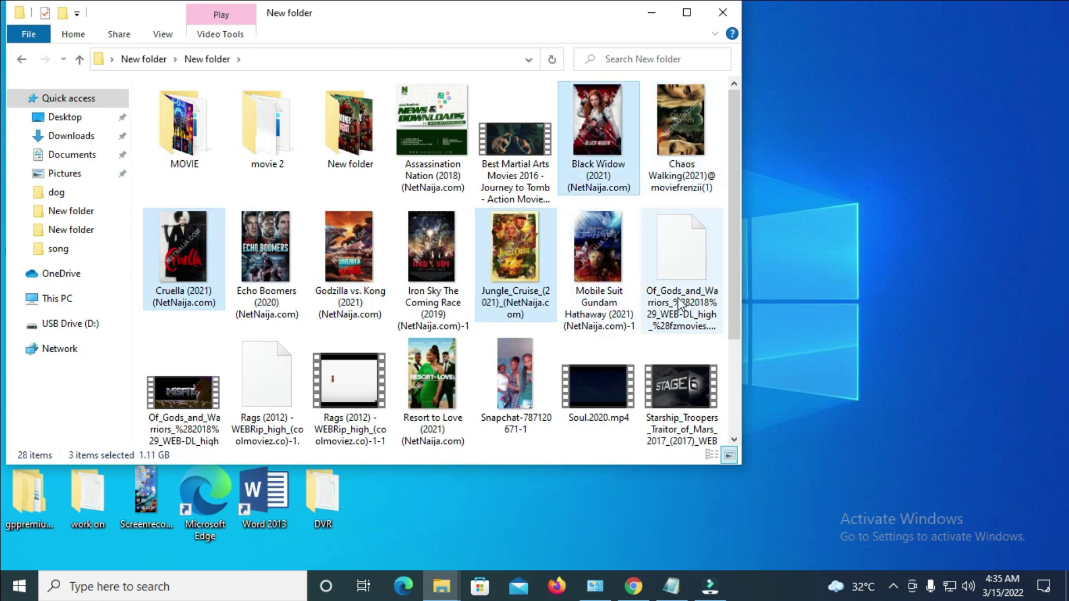
{"action": "left_click", "coordinate": [600, 257], "text": "ctrl"}
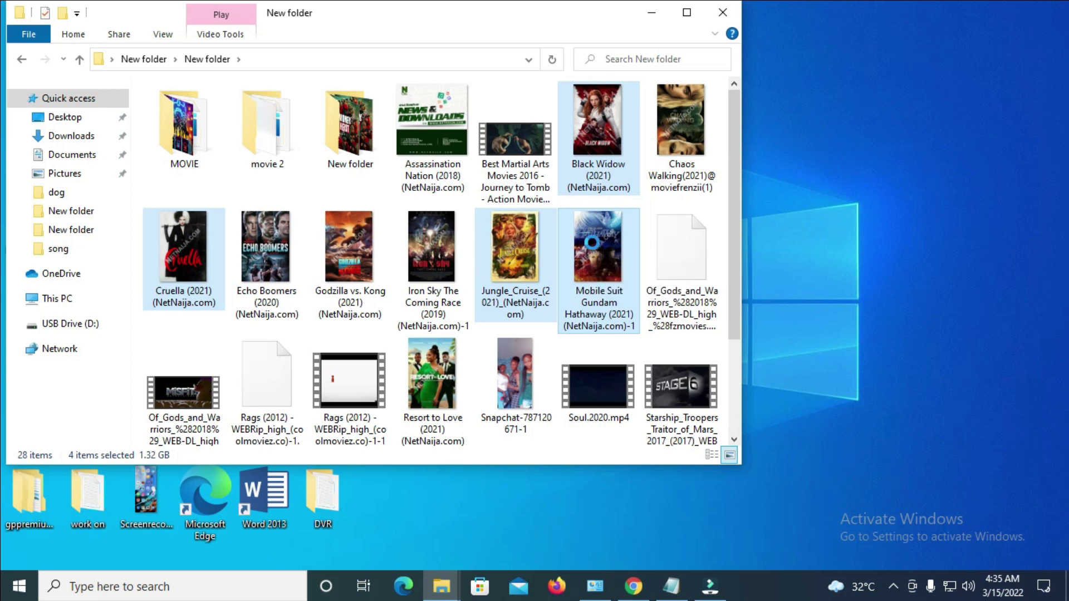
{"action": "right_click", "coordinate": [592, 242]}
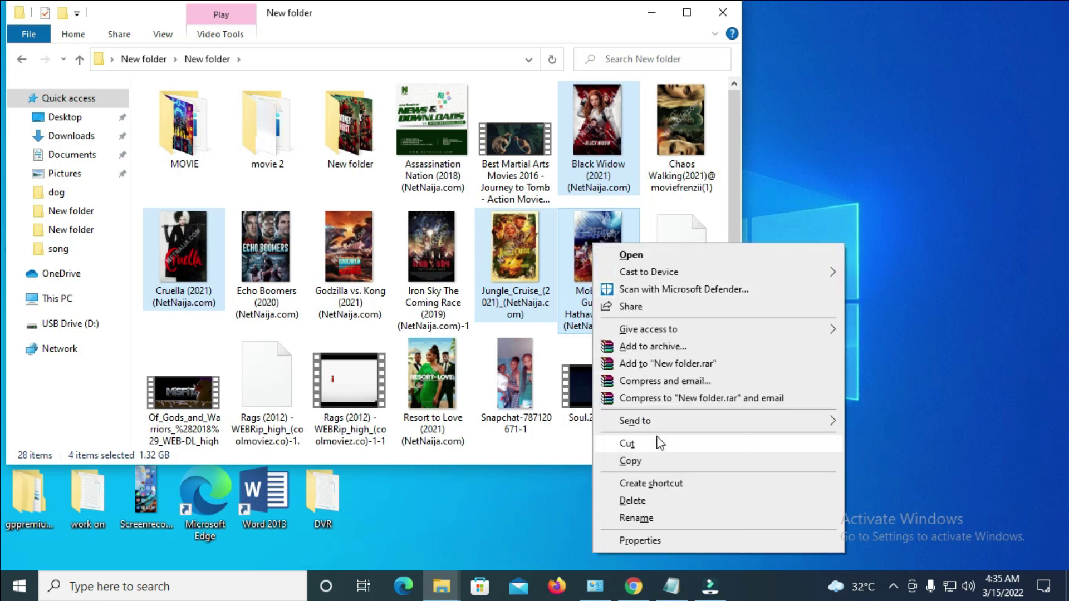
{"action": "left_click", "coordinate": [661, 462]}
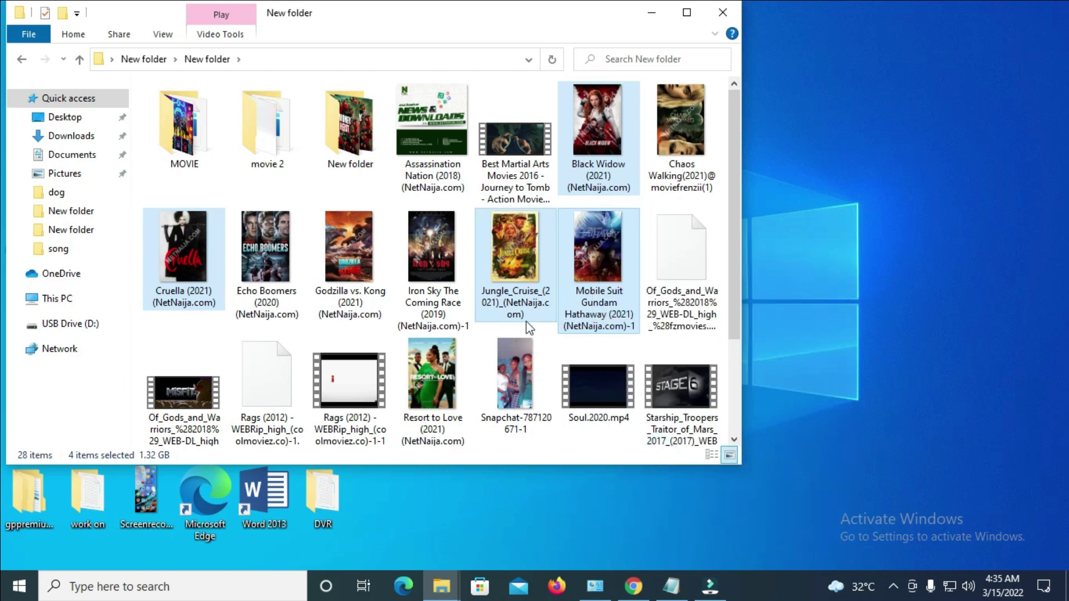
{"action": "left_click", "coordinate": [651, 12]}
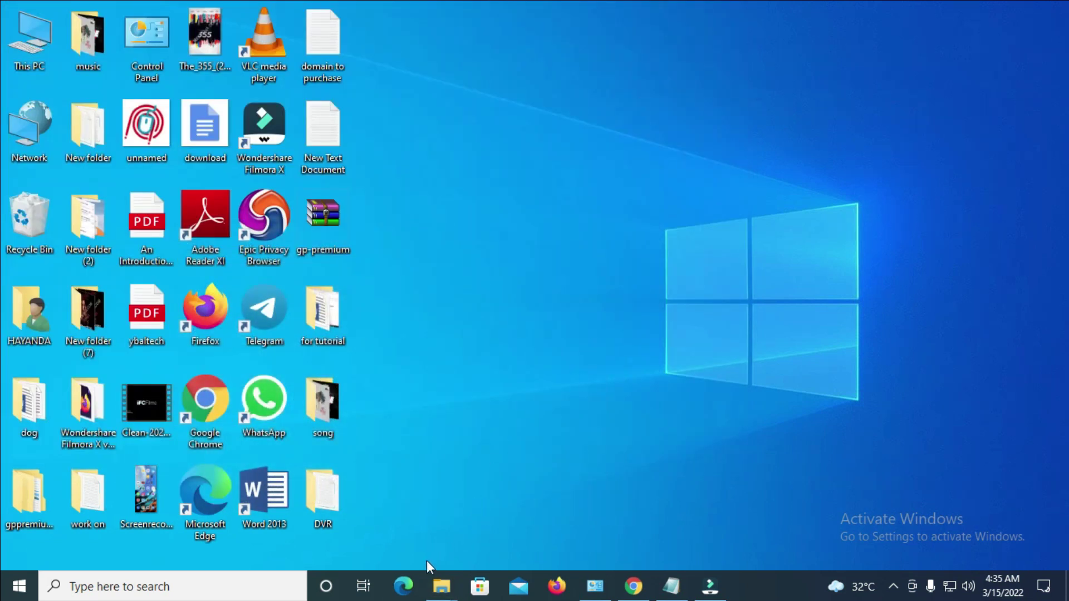
{"action": "mouse_move", "coordinate": [440, 593]}
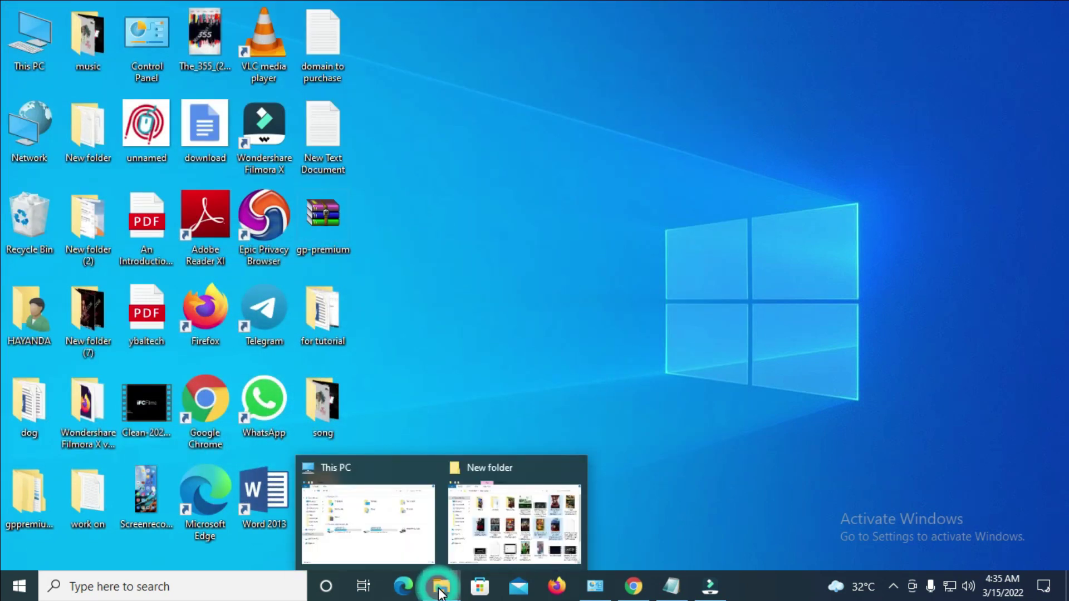
{"action": "left_click", "coordinate": [393, 529]}
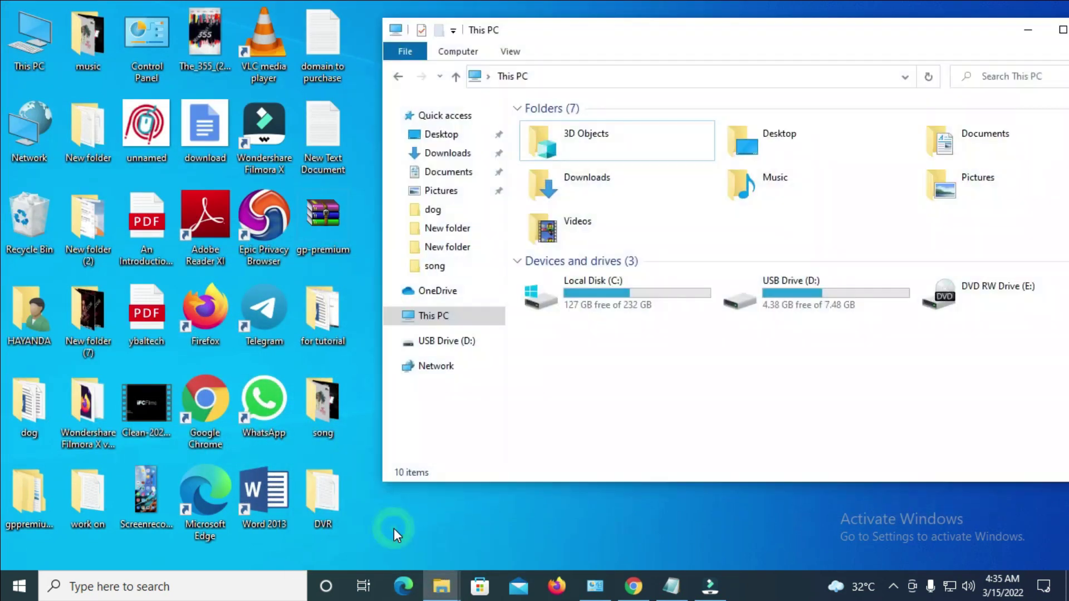
{"action": "double_click", "coordinate": [824, 302]}
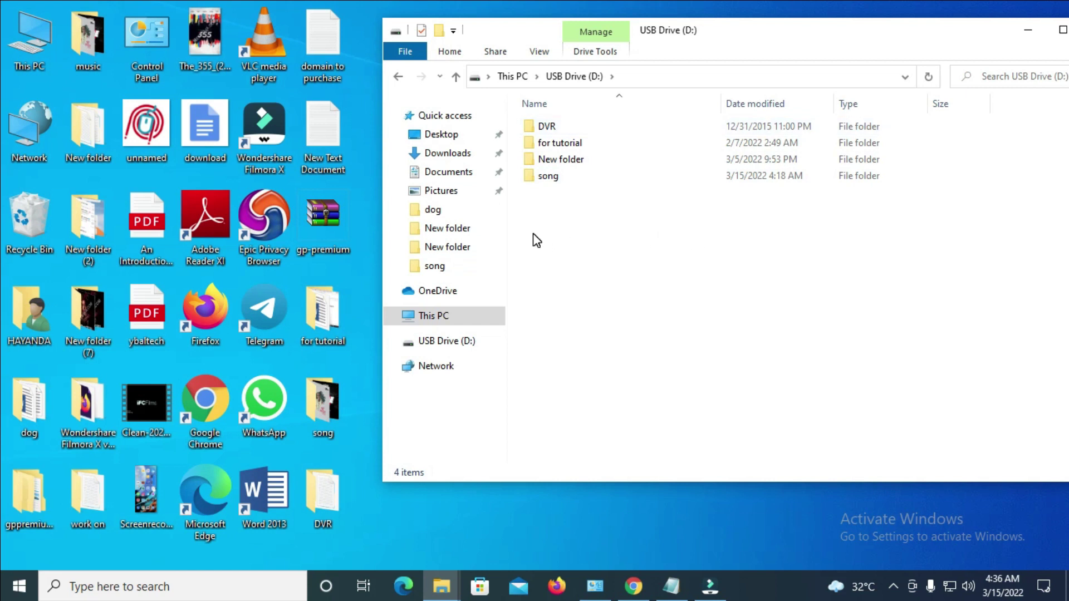
{"action": "right_click", "coordinate": [544, 205]}
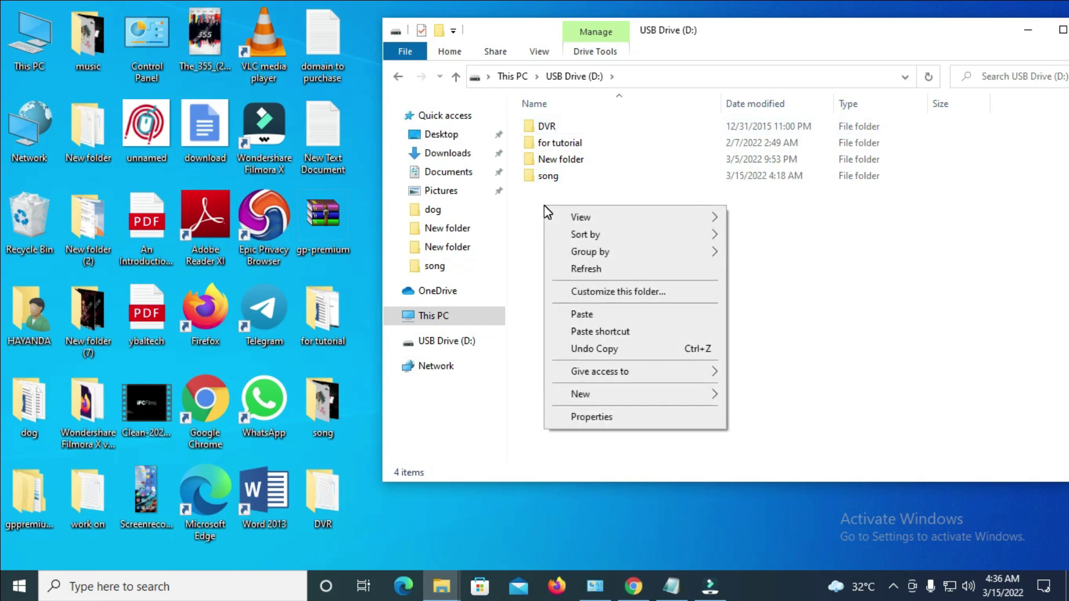
- Create a folder named 'movies' on USB Drive (D:) and open it
{"action": "left_click", "coordinate": [597, 390]}
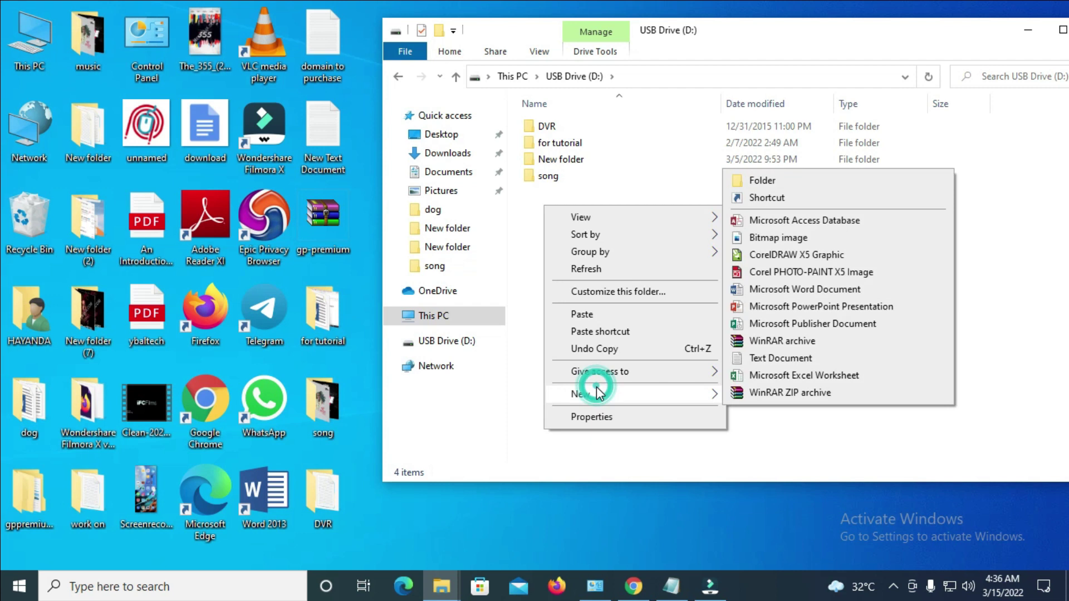
{"action": "left_click", "coordinate": [772, 179]}
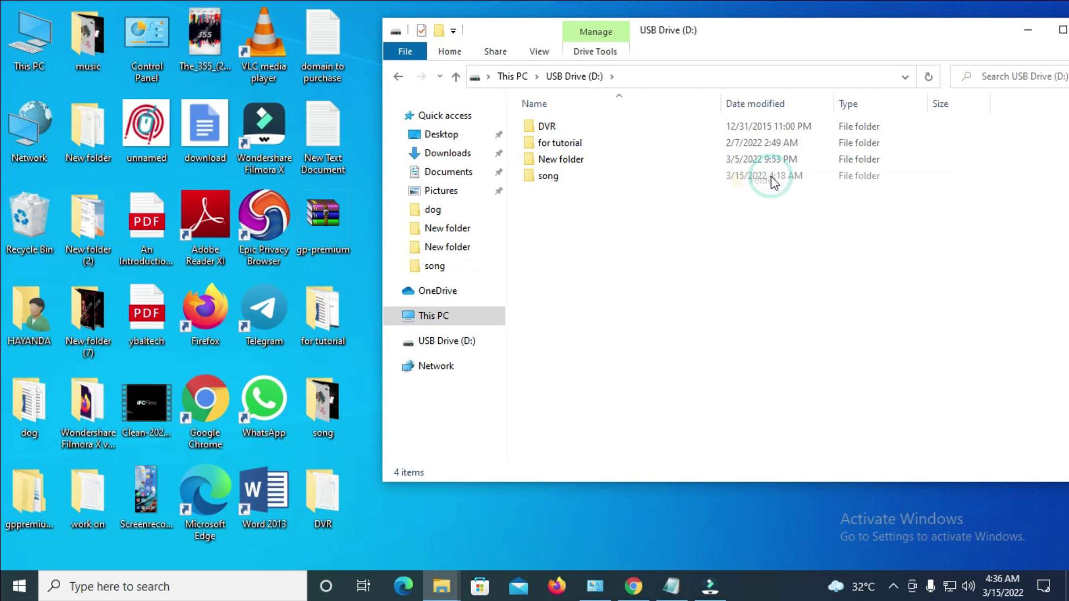
{"action": "type", "text": "mov"}
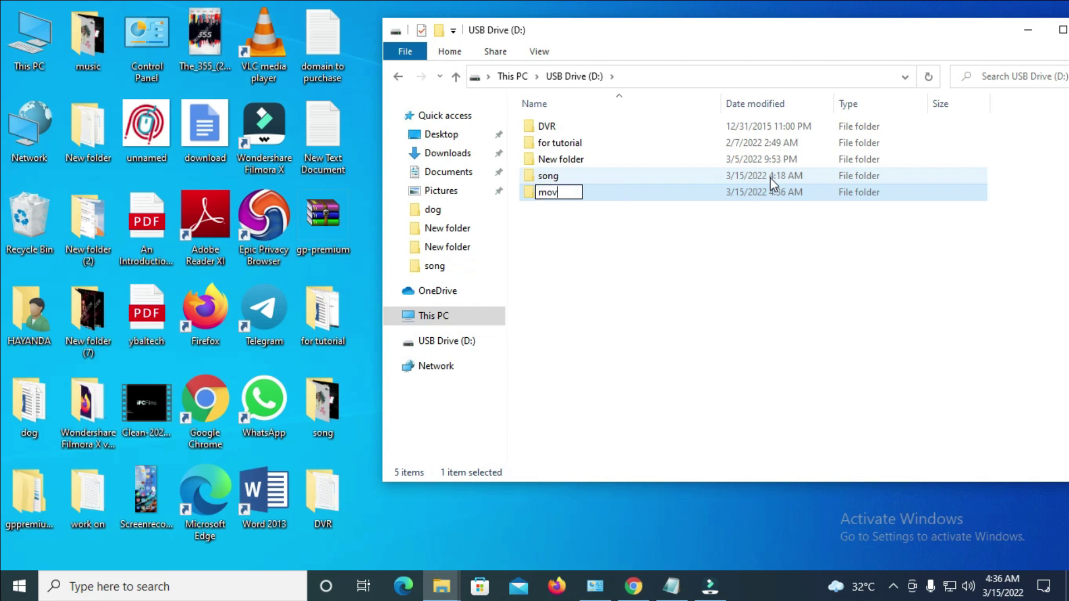
{"action": "type", "text": "ies"}
{"action": "key", "text": "Return"}
{"action": "left_click", "coordinate": [586, 342]}
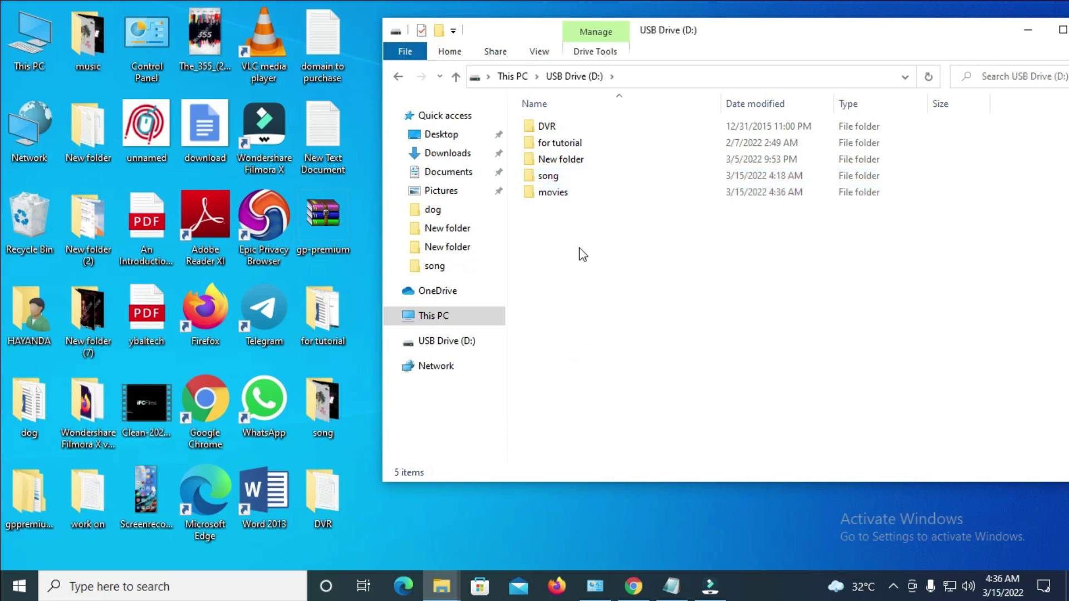
{"action": "double_click", "coordinate": [563, 199]}
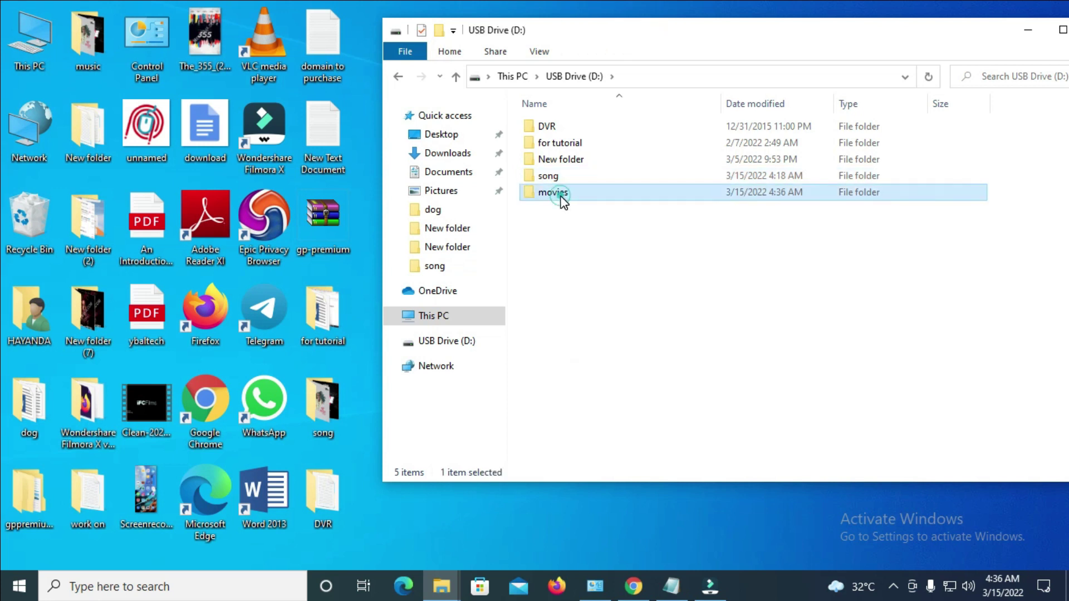
- Paste the four copied movies into the USB 'movies' folder and switch back to the source folder
{"action": "right_click", "coordinate": [684, 163]}
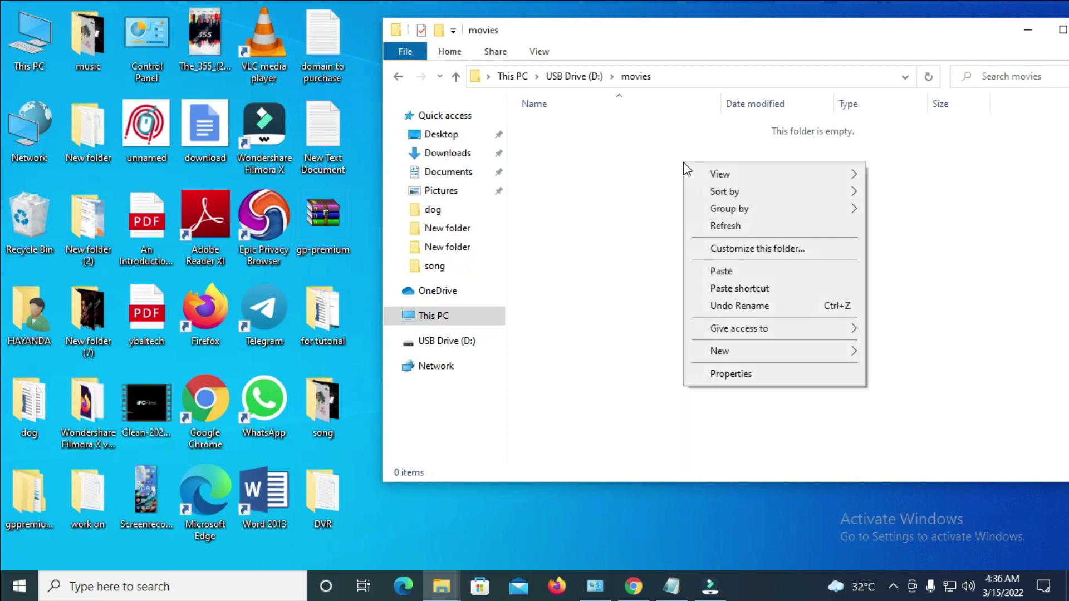
{"action": "left_click", "coordinate": [767, 270]}
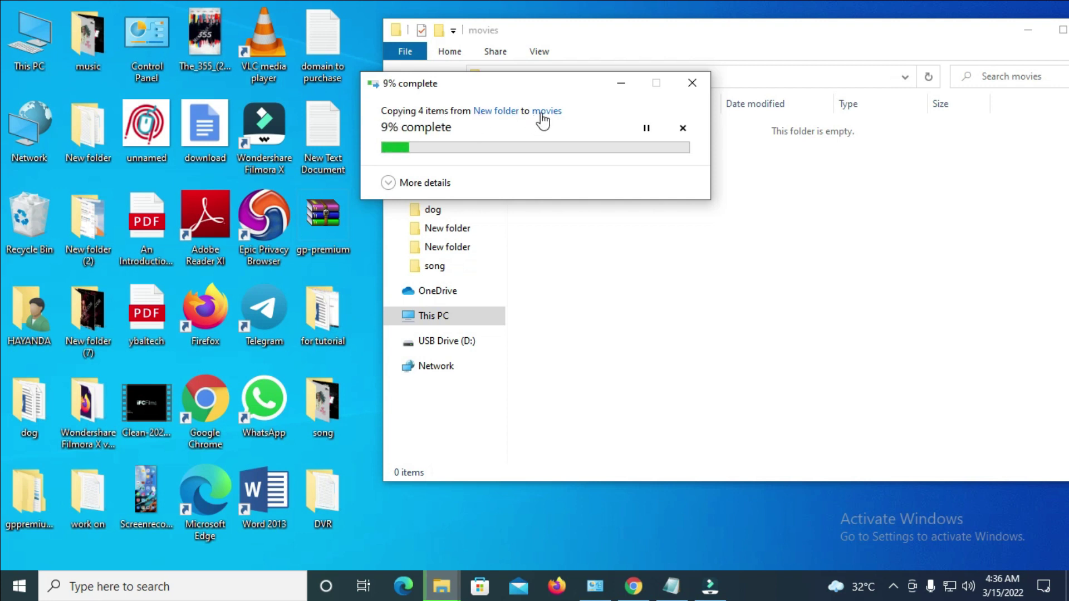
{"action": "left_click", "coordinate": [452, 592]}
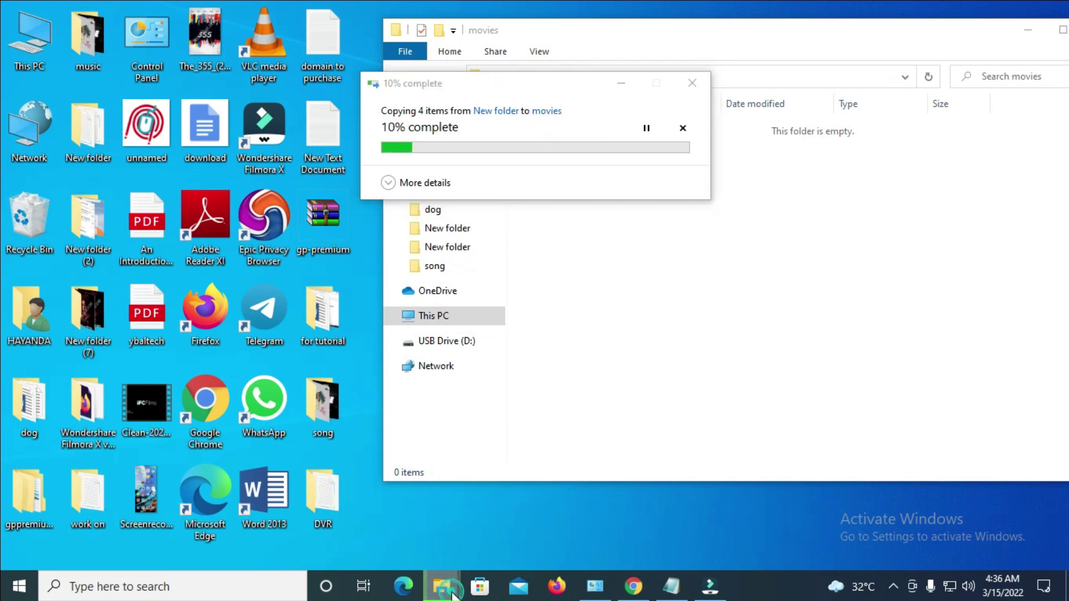
{"action": "left_click", "coordinate": [459, 537]}
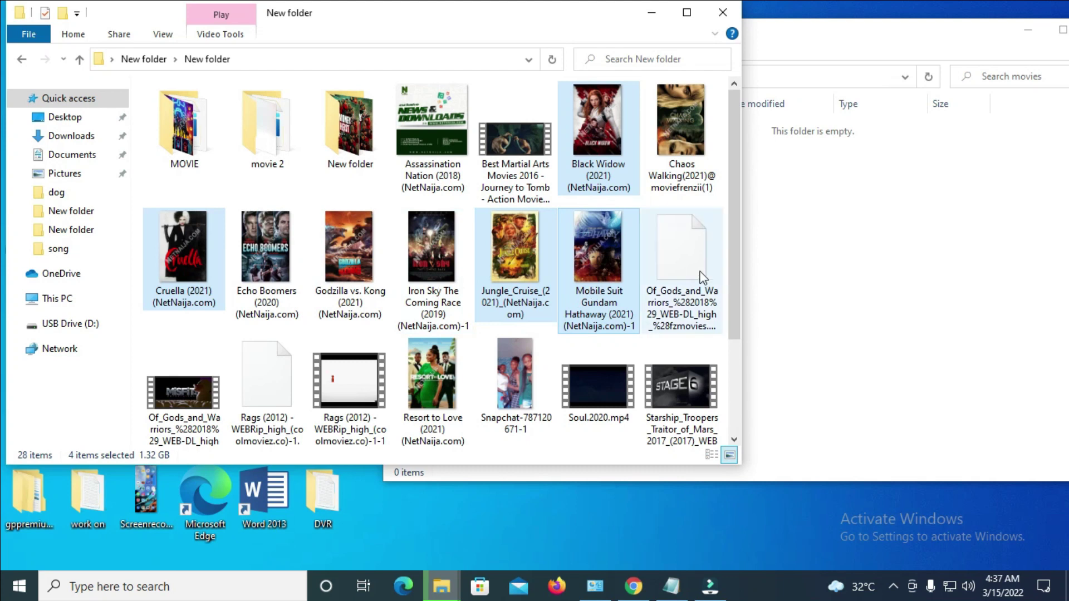
- Watch the four-movie copy complete, then close the USB 'movies' folder window
{"action": "left_click", "coordinate": [755, 255]}
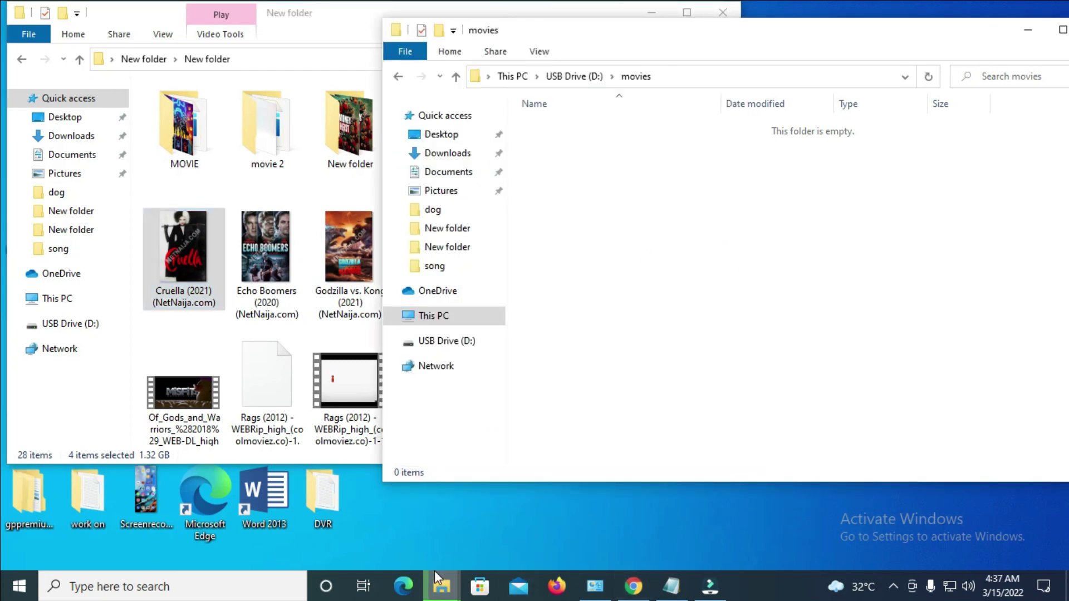
{"action": "mouse_move", "coordinate": [434, 582]}
{"action": "left_click", "coordinate": [600, 499]}
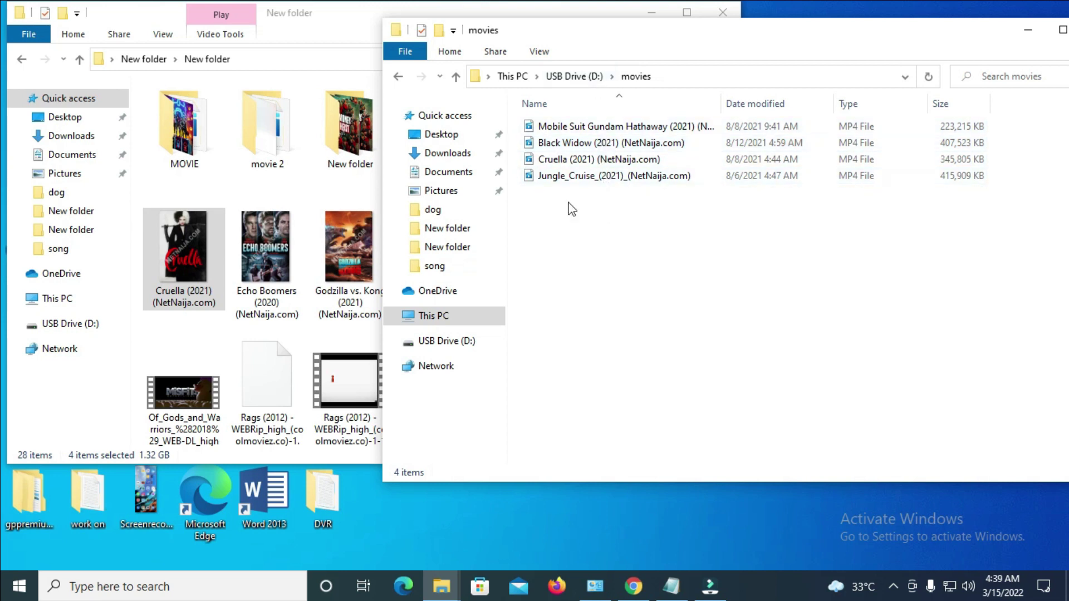
{"action": "left_click_drag", "start_coordinate": [696, 30], "coordinate": [625, 37]}
{"action": "left_click", "coordinate": [1028, 36]}
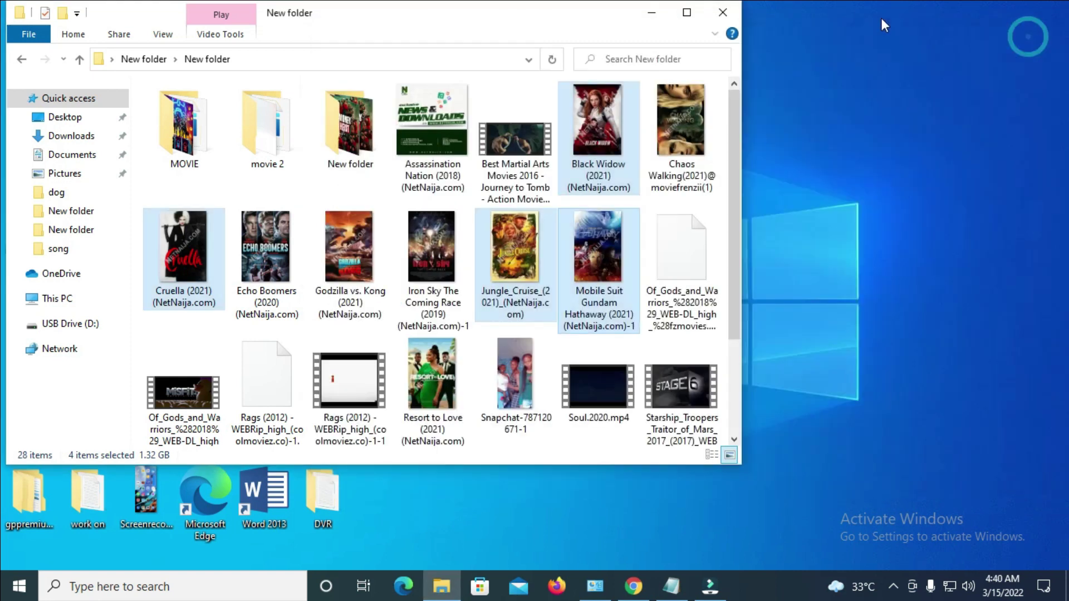
- Close the source 'New folder' window and show the USB drive's Eject UDisk option
{"action": "left_click", "coordinate": [723, 14]}
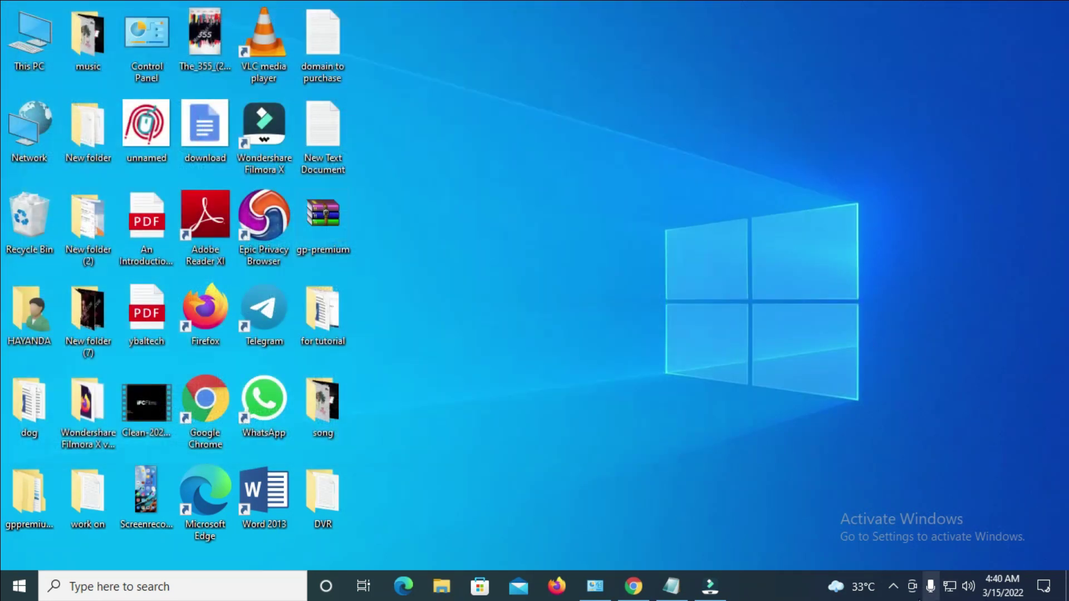
{"action": "left_click", "coordinate": [894, 588]}
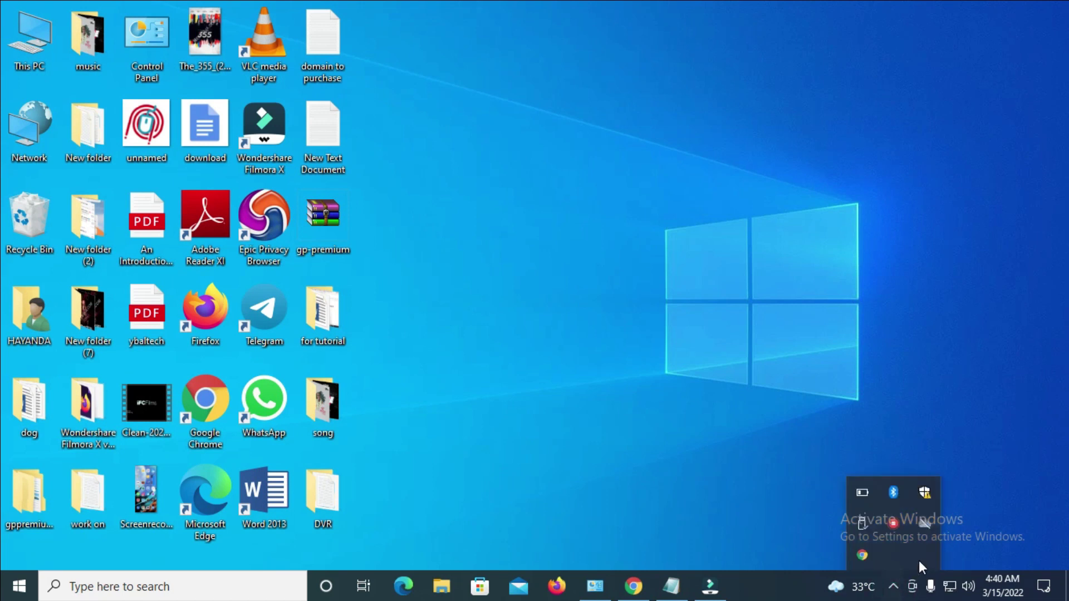
{"action": "left_click", "coordinate": [864, 524]}
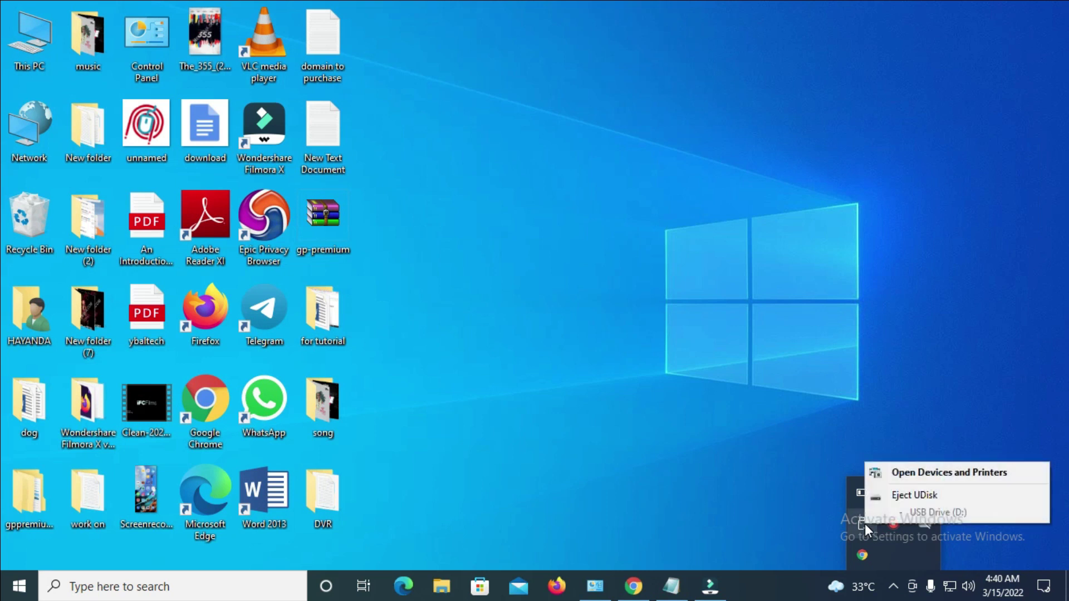